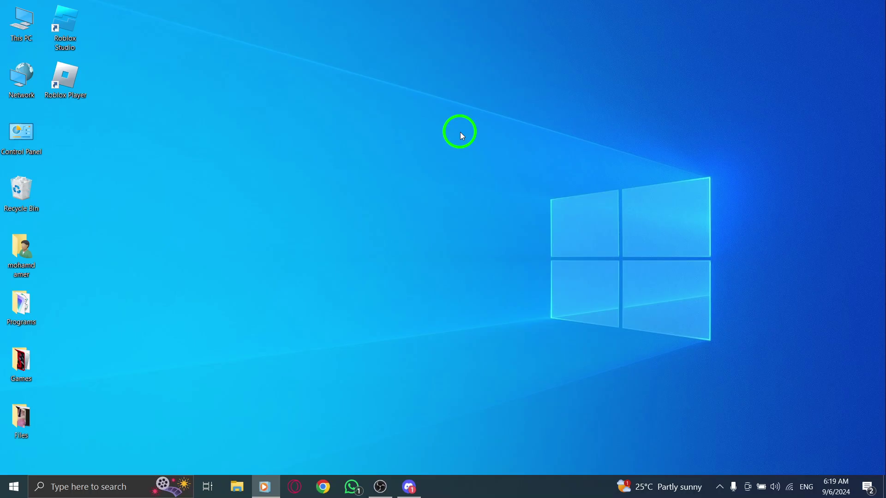
- Focus the desktop and bring up the Start menu
left_click(460, 132)
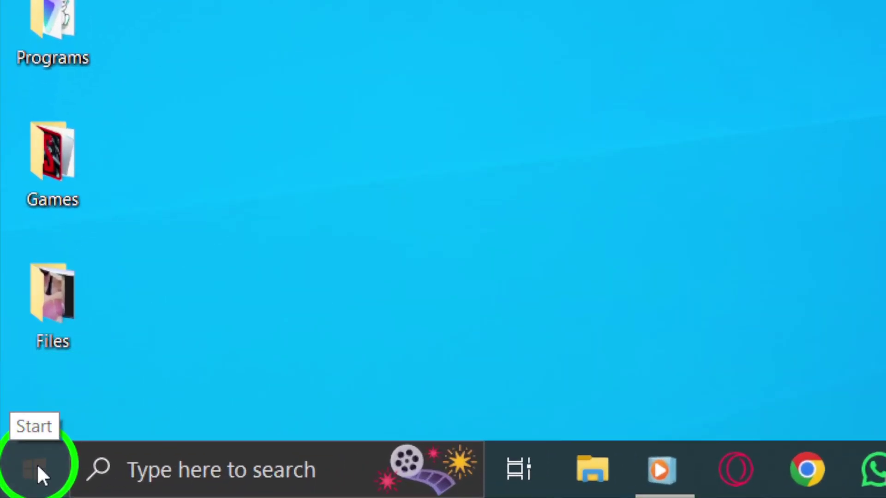
left_click(37, 465)
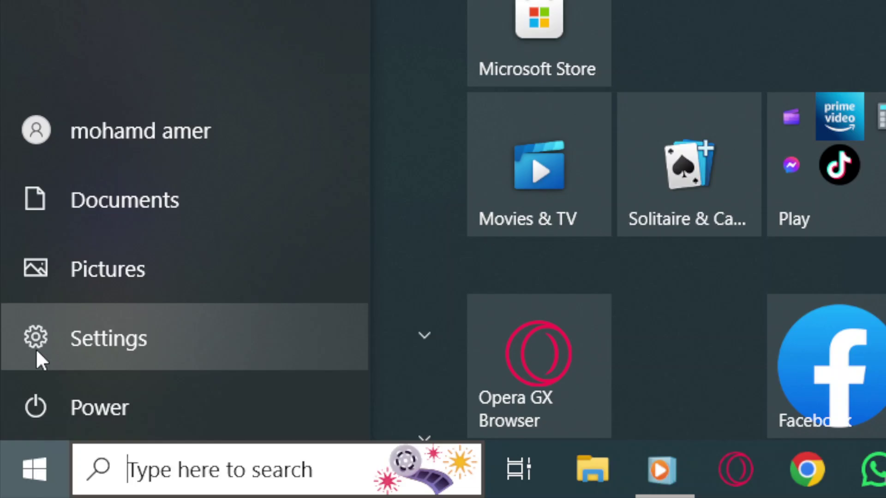
- Launch Settings from the Start menu and go to its Privacy category
left_click(35, 347)
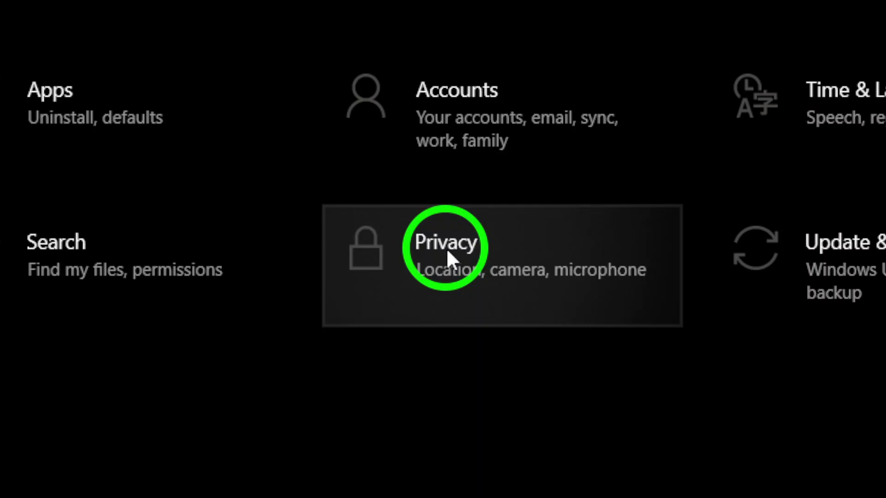
left_click(446, 247)
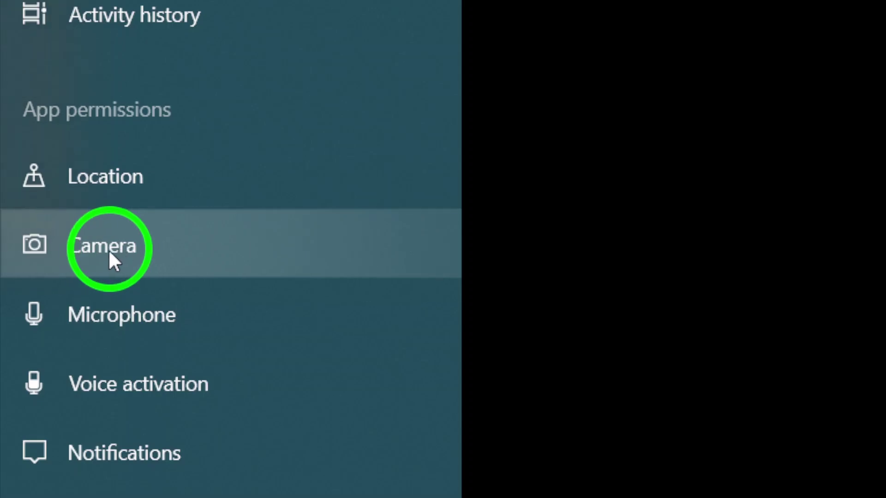
- Go to the Camera page under Privacy app permissions
left_click(107, 253)
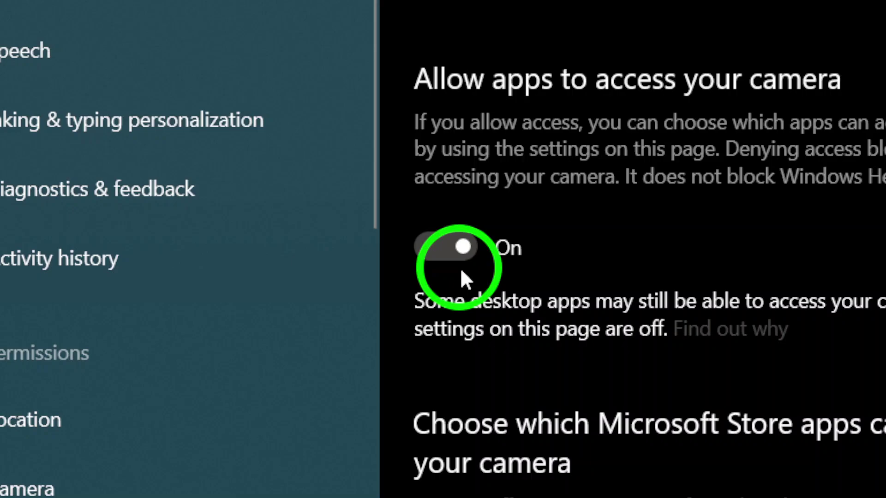
scroll(461, 268, "down", 2)
scroll(460, 268, "down", 3)
scroll(460, 271, "down", 2)
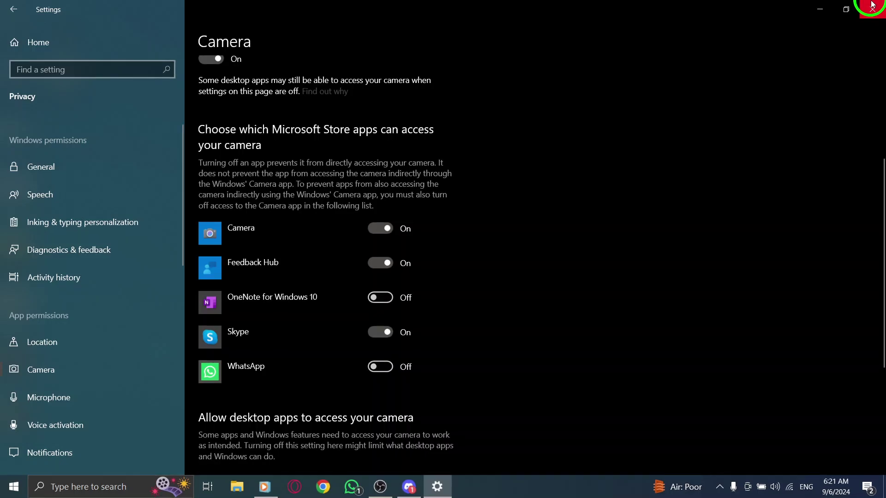
- Close the Settings window to return to the desktop
left_click(872, 5)
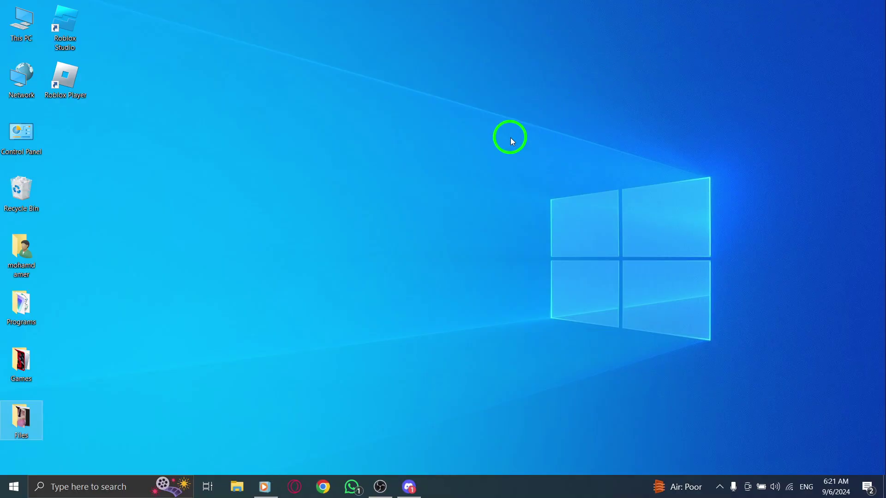